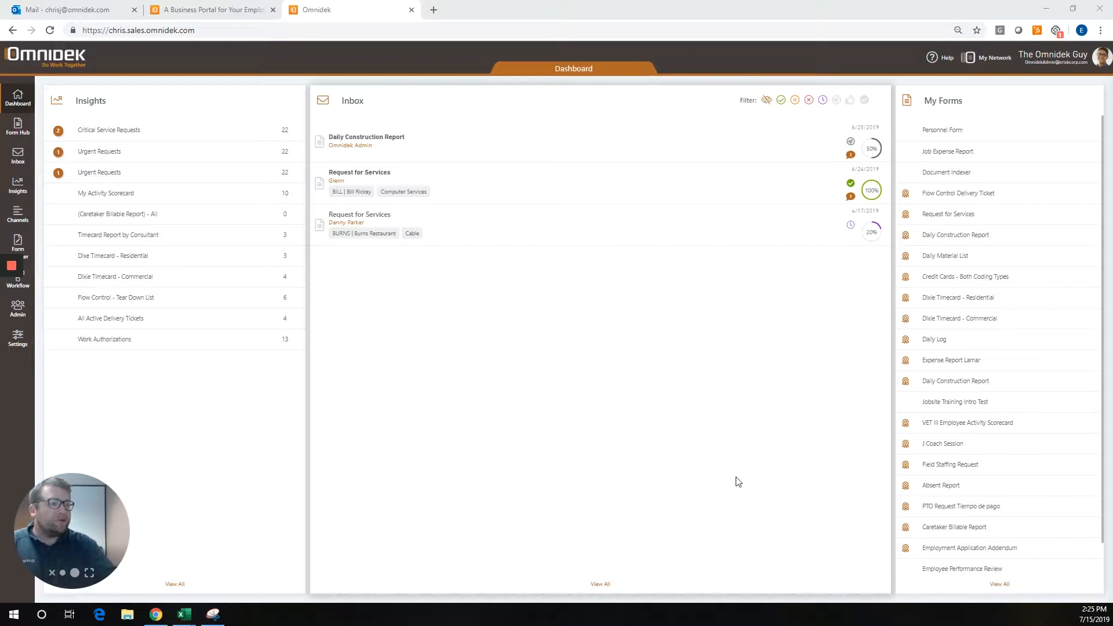
Open the Caretaker Billable Report form and choose the SYMPHONY II HOA job as its Job Id
scroll(1008, 484, down, 1)
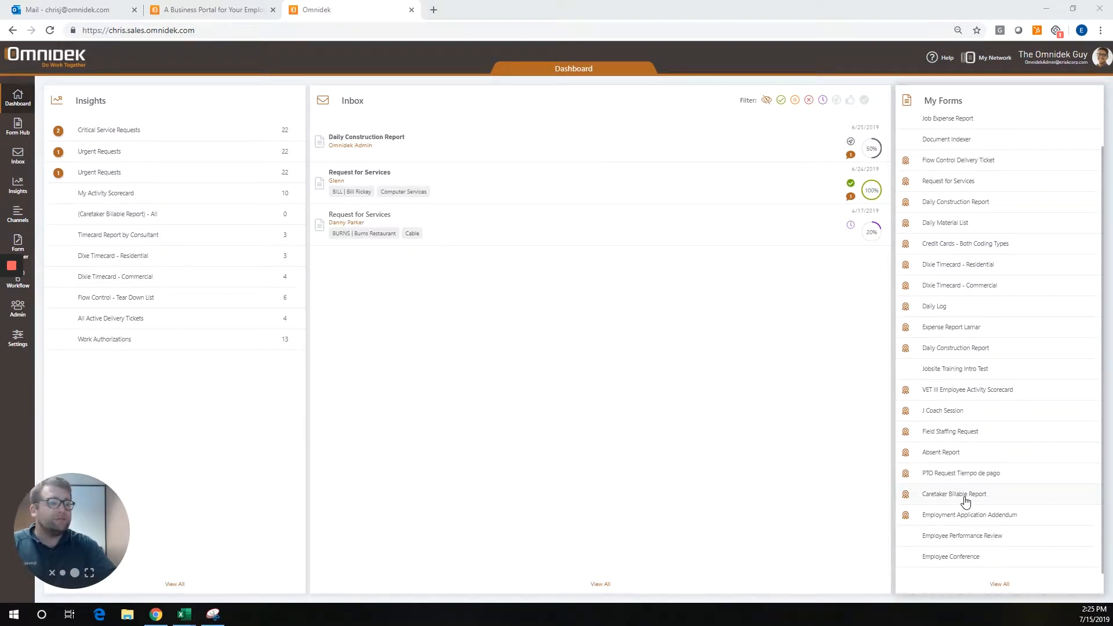
click(966, 500)
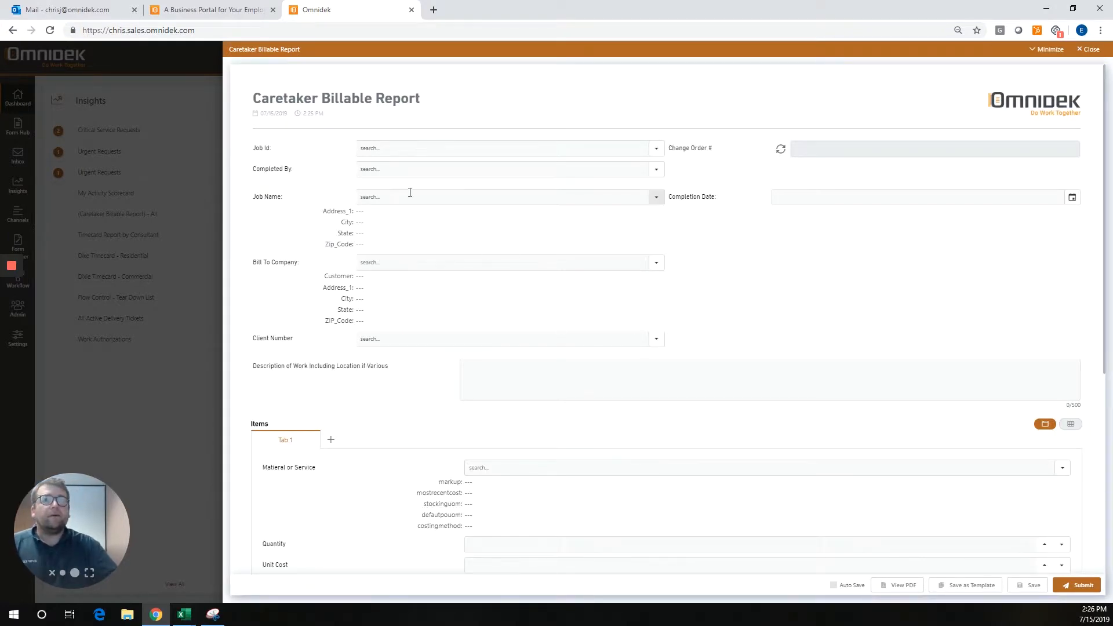
click(417, 150)
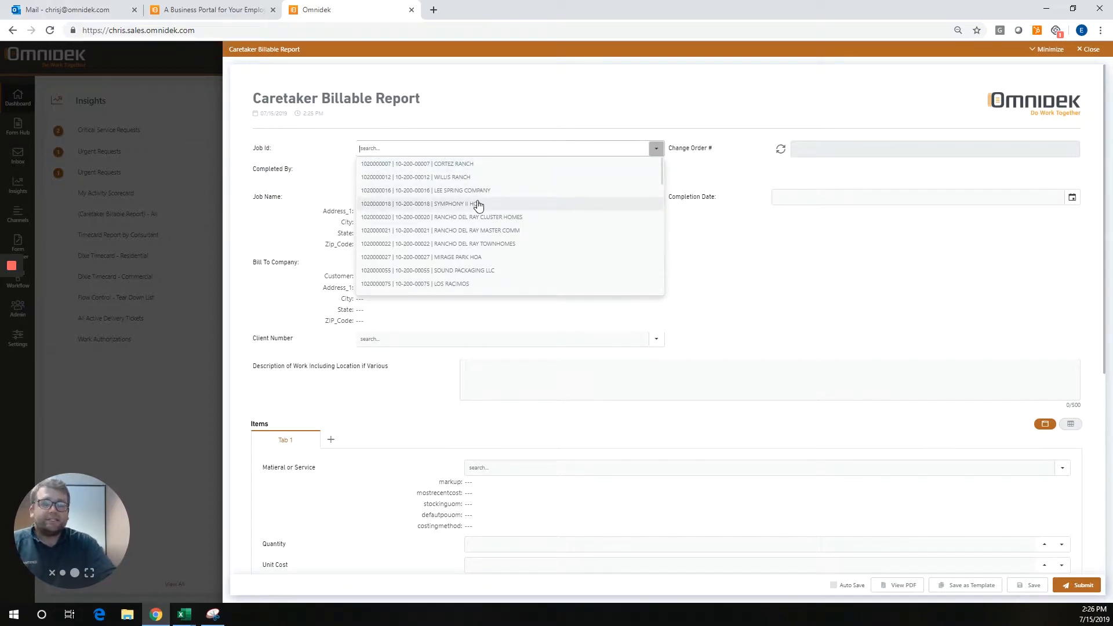
click(473, 208)
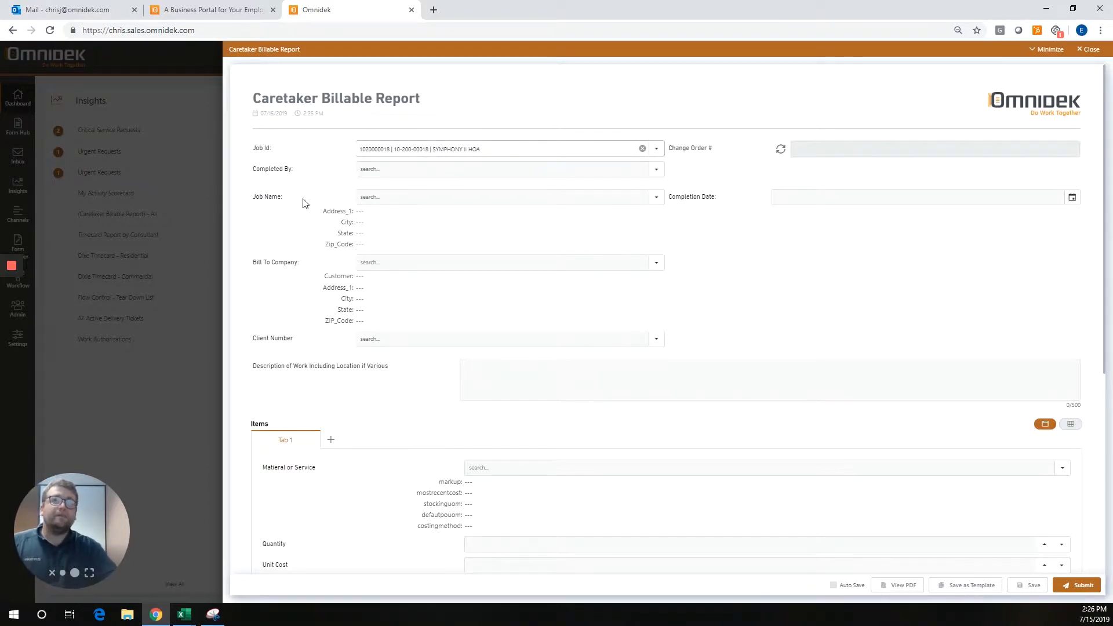
Set the report's Job Name to SYMPHONY II HOA and its Bill To Company to AAMLLC
click(392, 193)
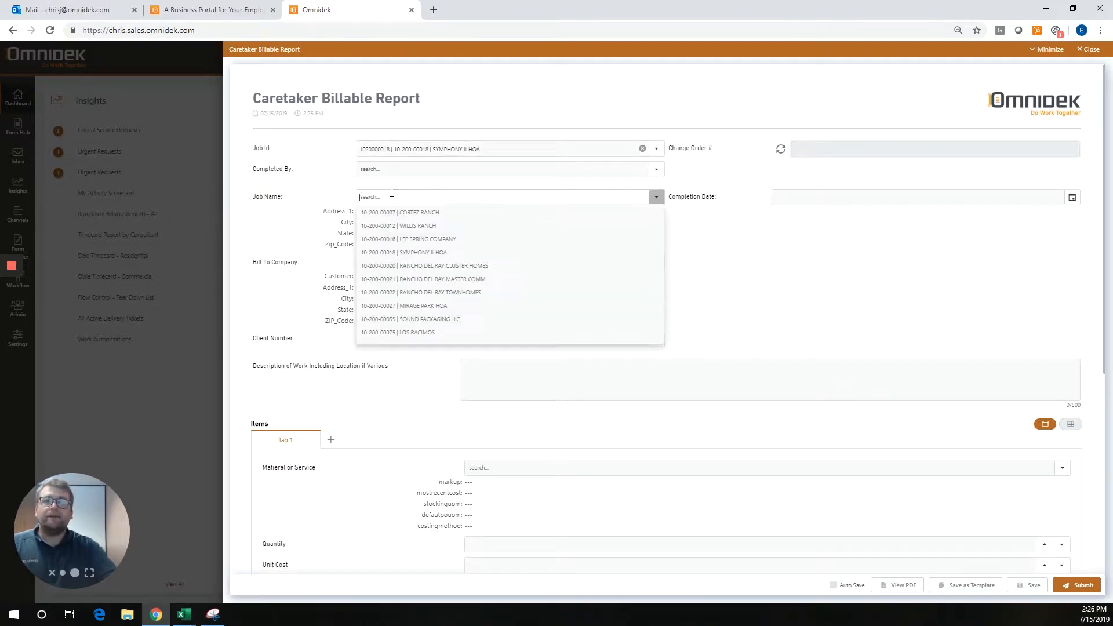
click(429, 257)
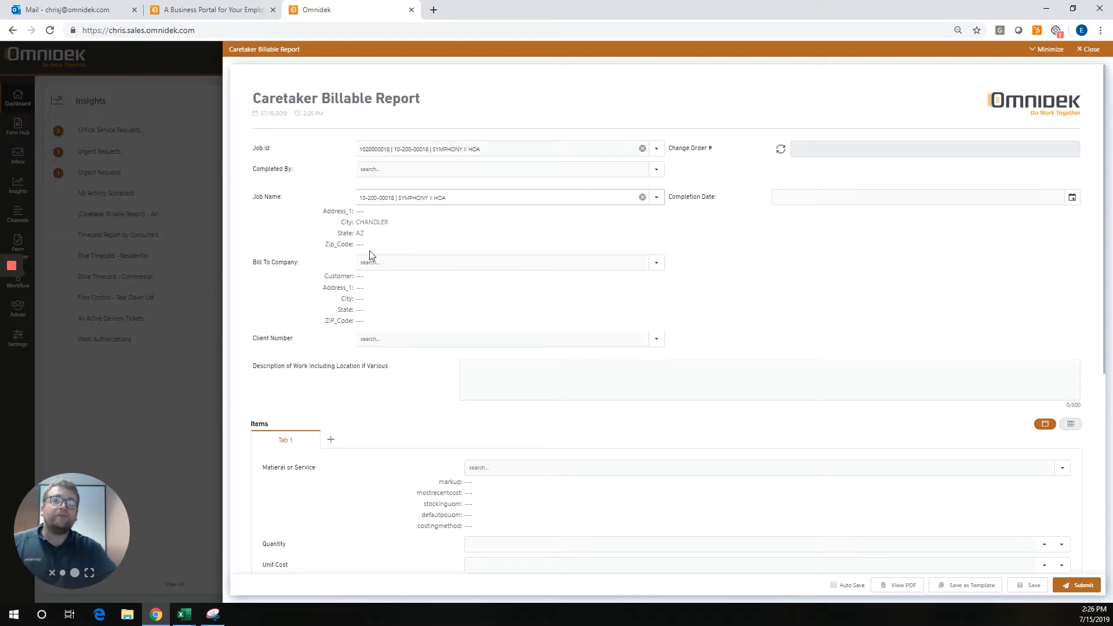
click(396, 266)
click(413, 333)
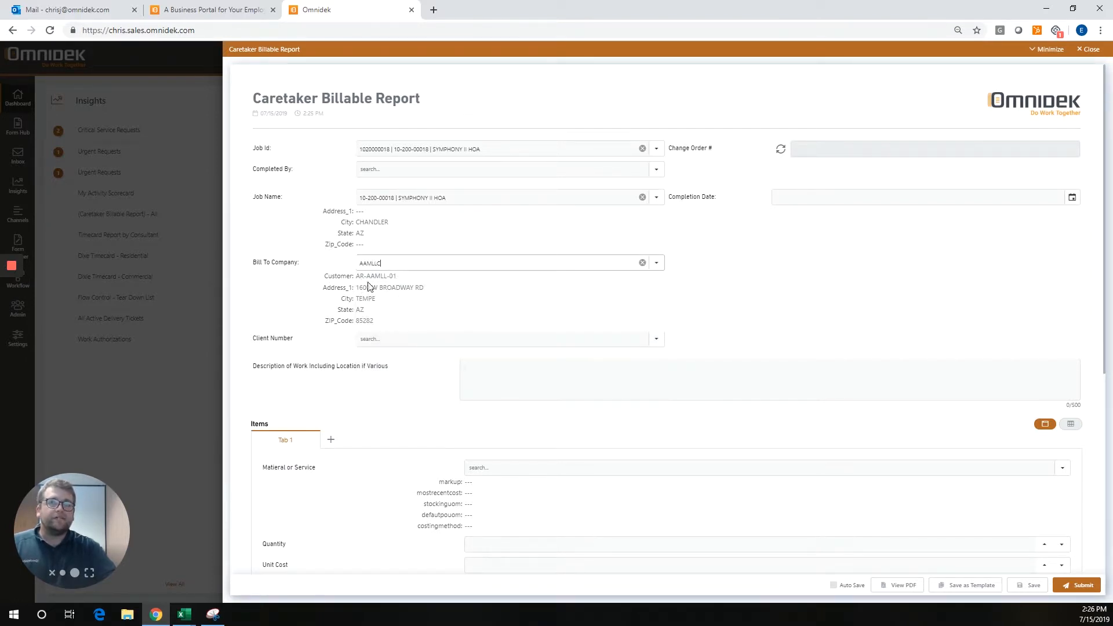
Minimize the report form and open the Assets administration with the list of asset types shown
click(1049, 49)
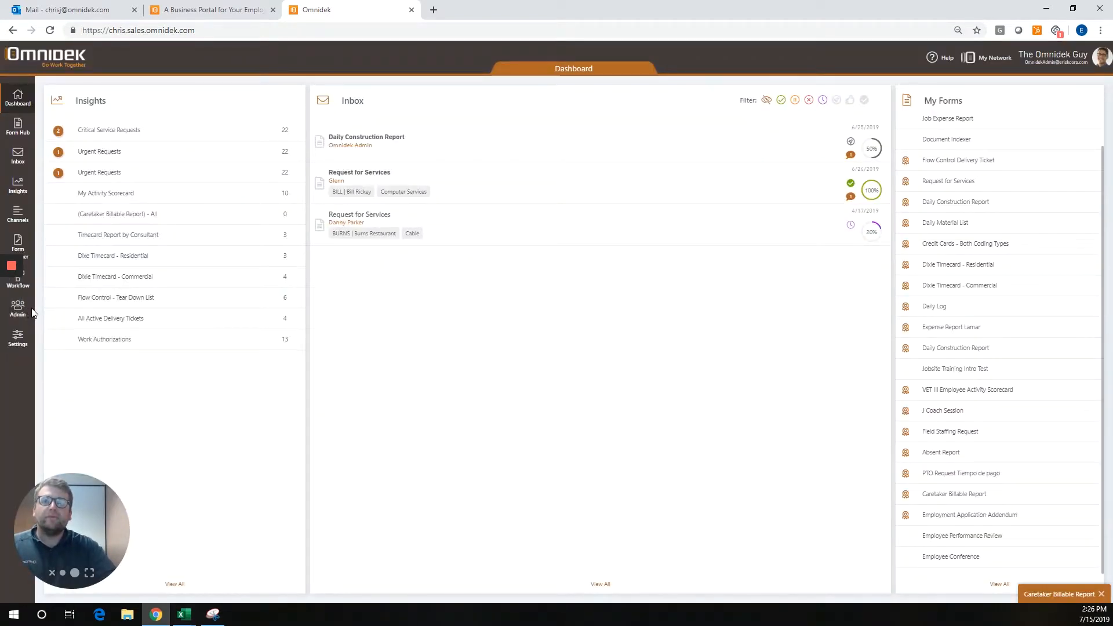
click(32, 312)
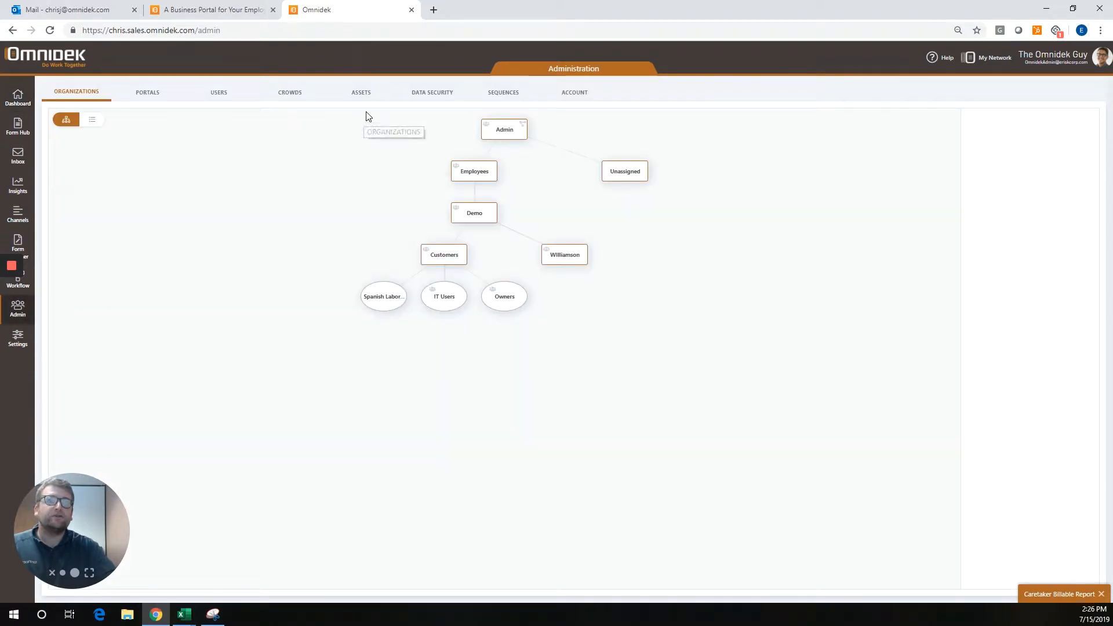
click(362, 93)
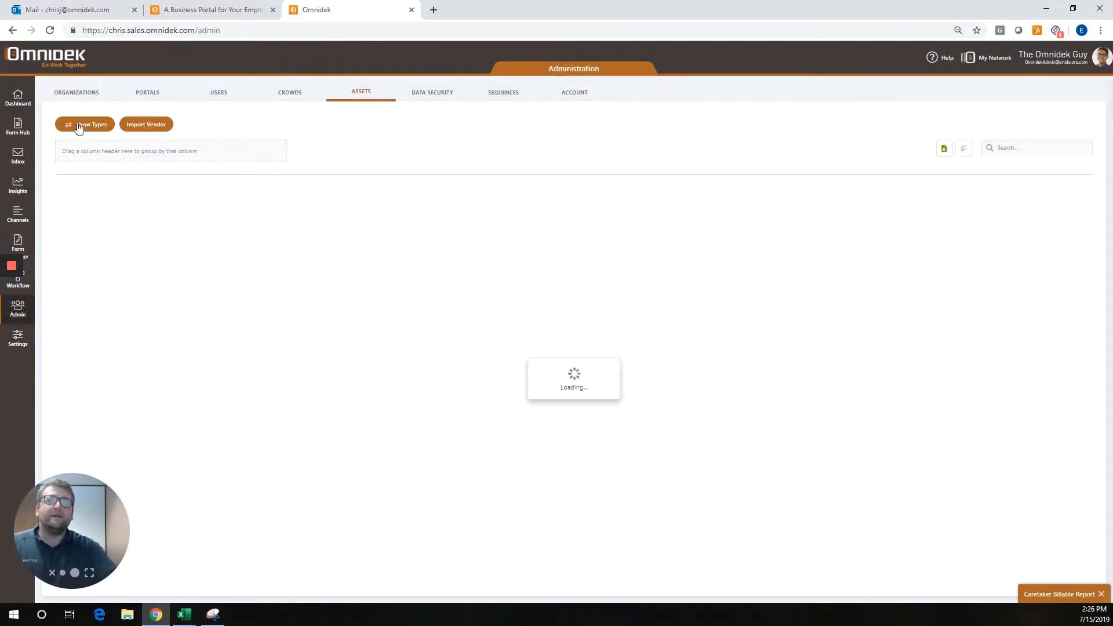
click(79, 128)
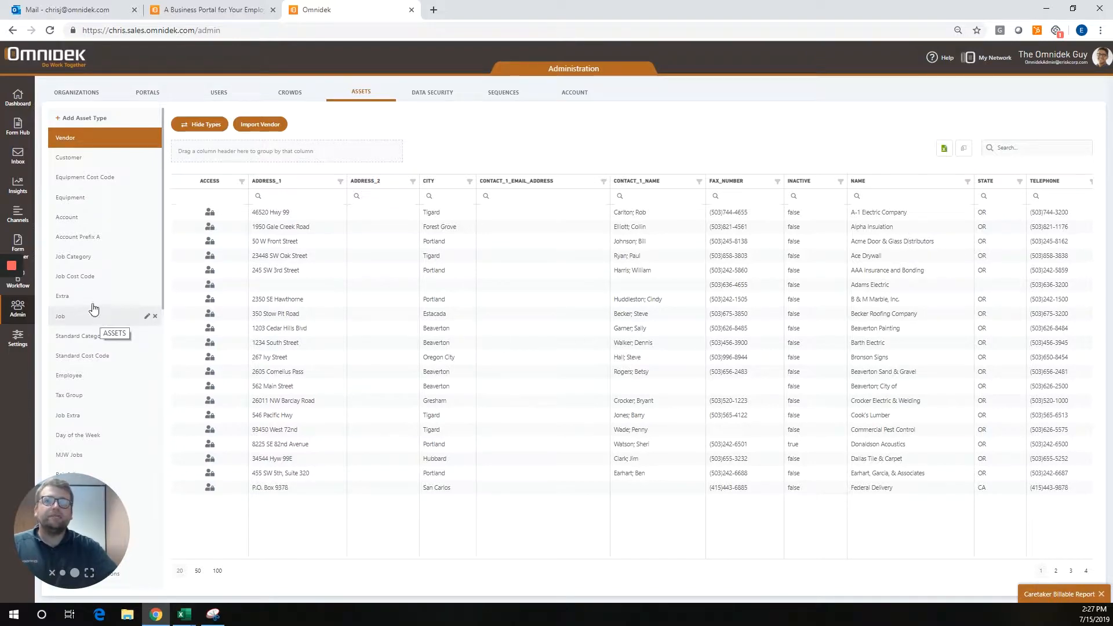
Examine the records of the Customer and GSE Equipment asset types
click(94, 157)
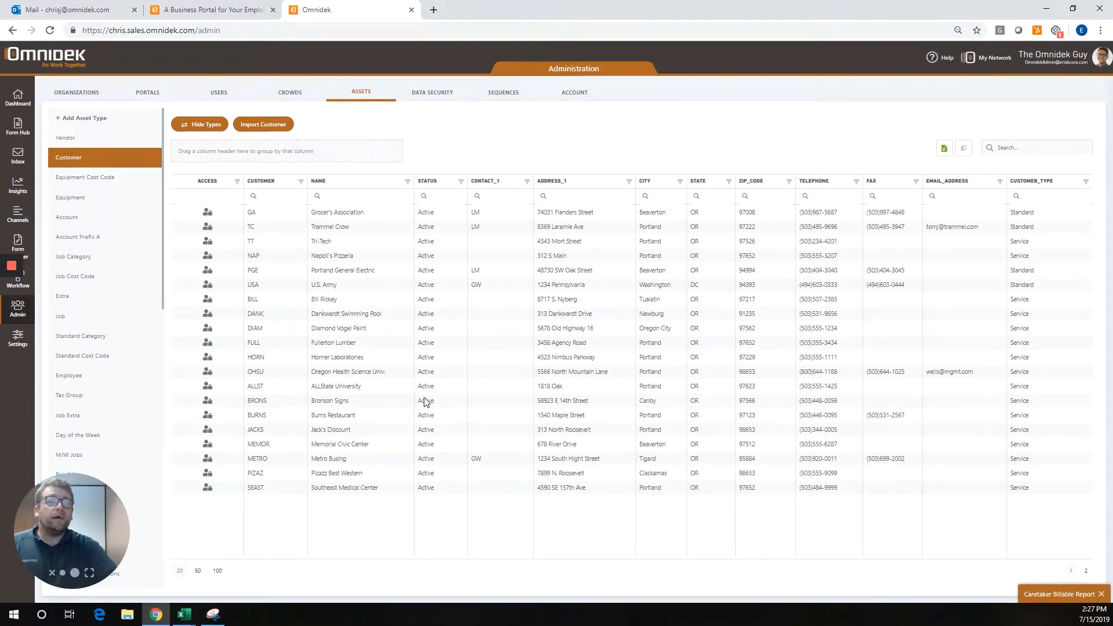
scroll(108, 427, down, 6)
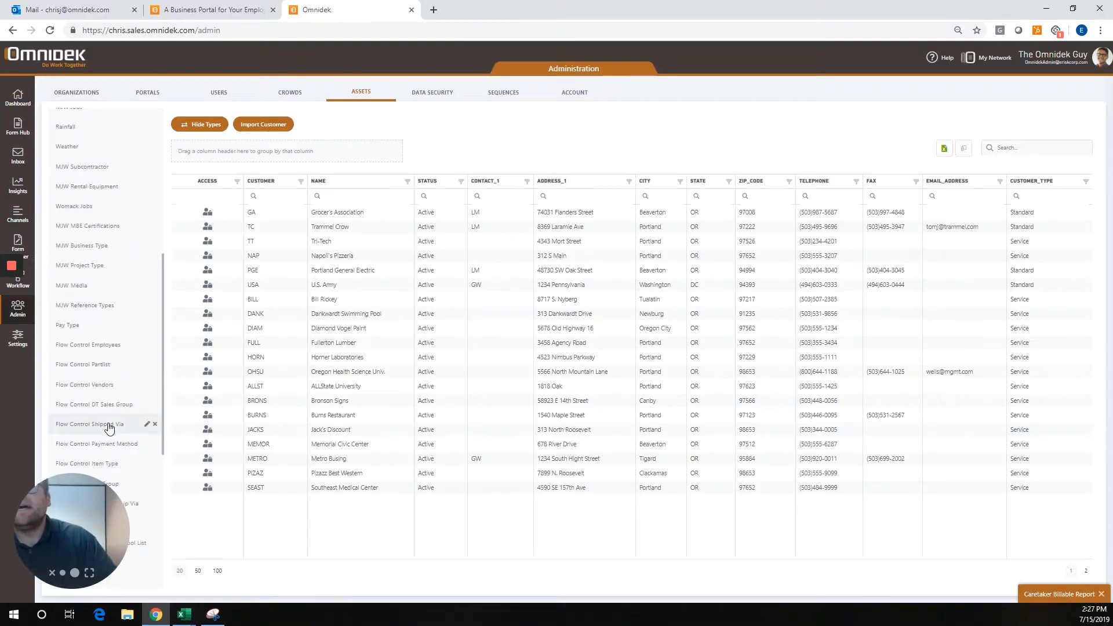
scroll(109, 428, down, 5)
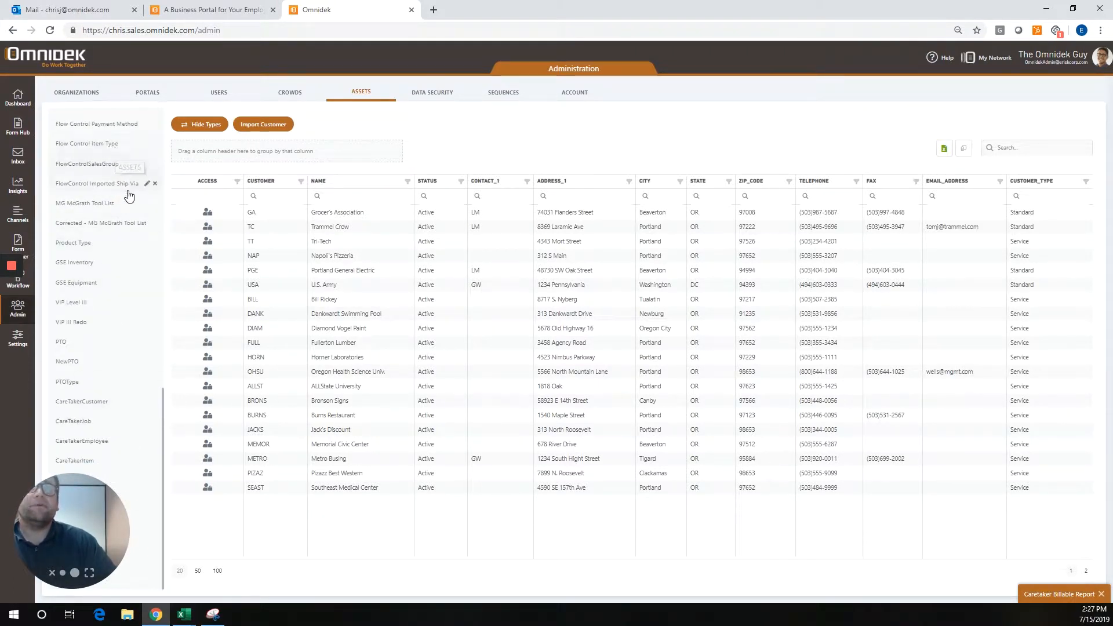
click(79, 283)
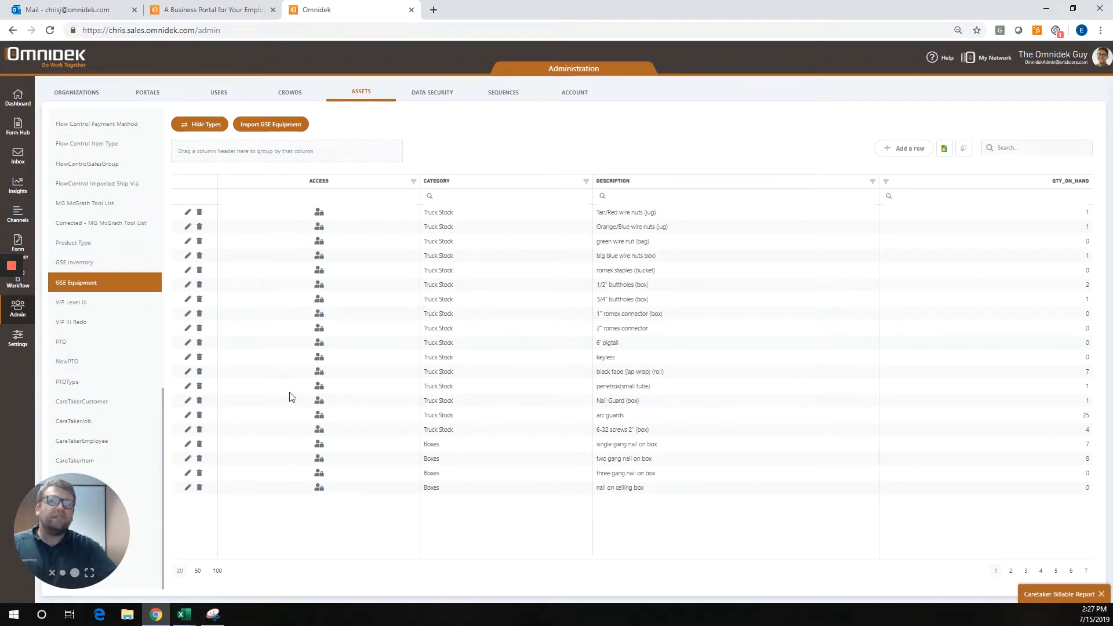
Open the Form Designer and create a blank form from scratch
click(20, 99)
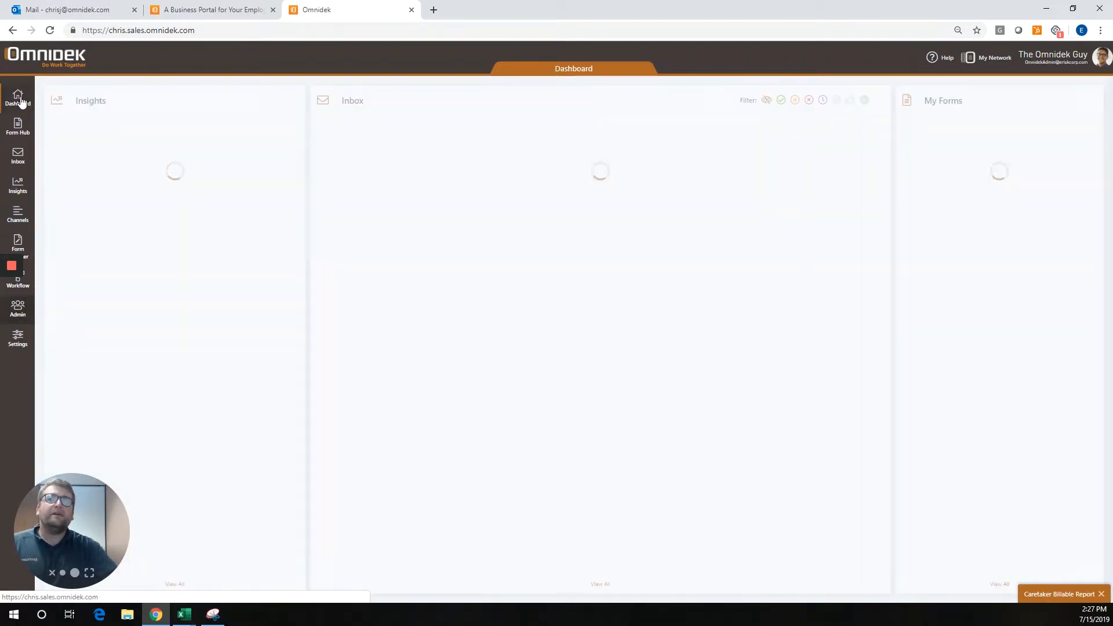
click(26, 243)
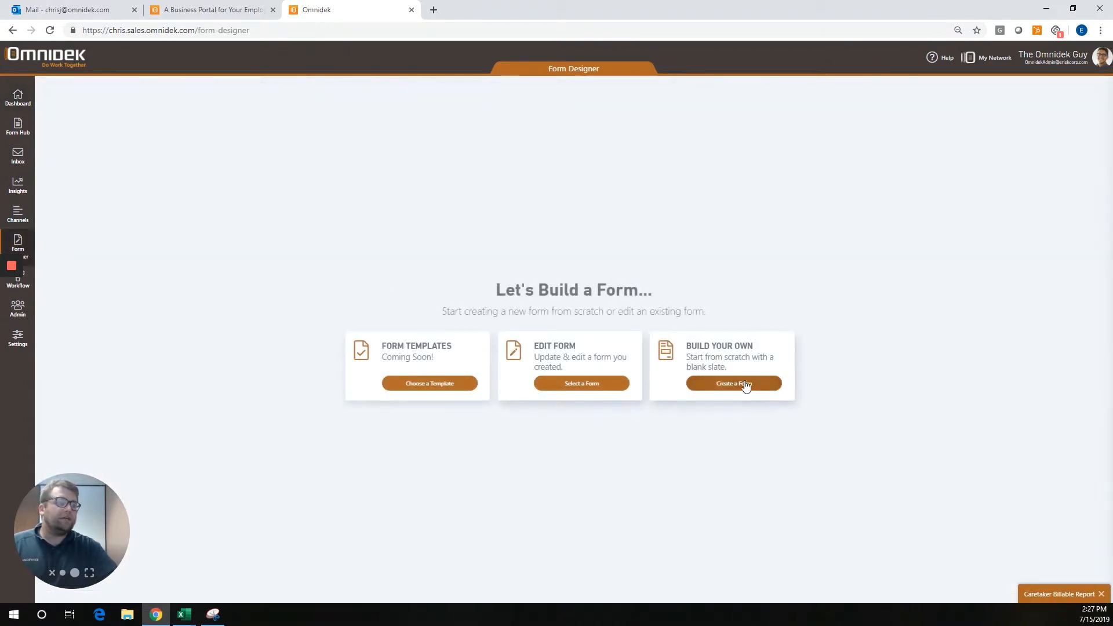
click(722, 379)
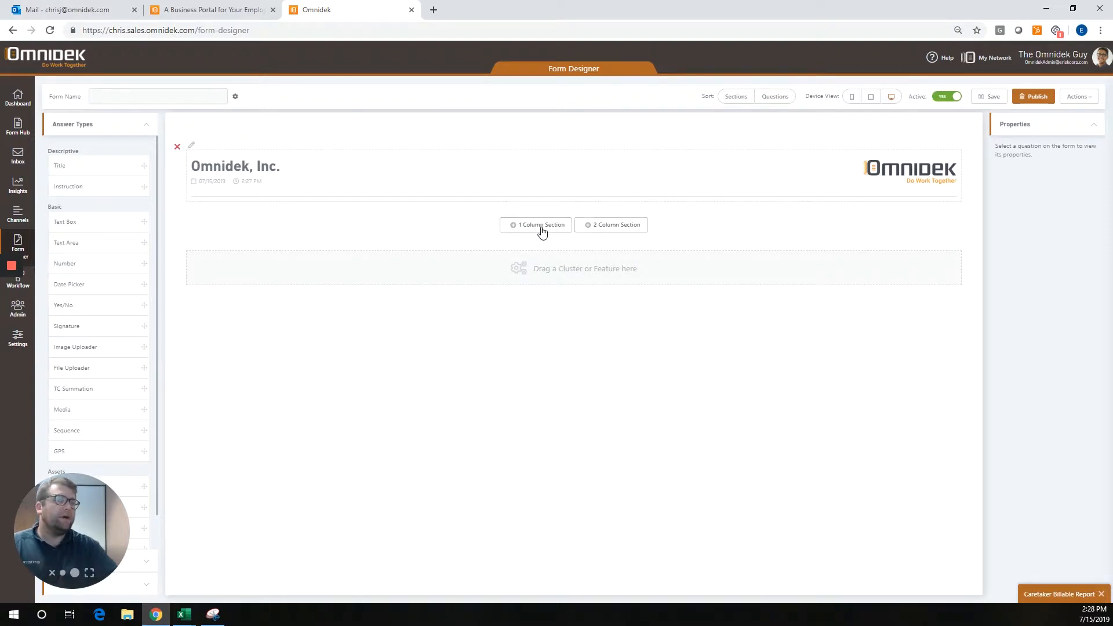
Add a one-column section named "test" to the form
click(543, 226)
click(572, 320)
text(test)
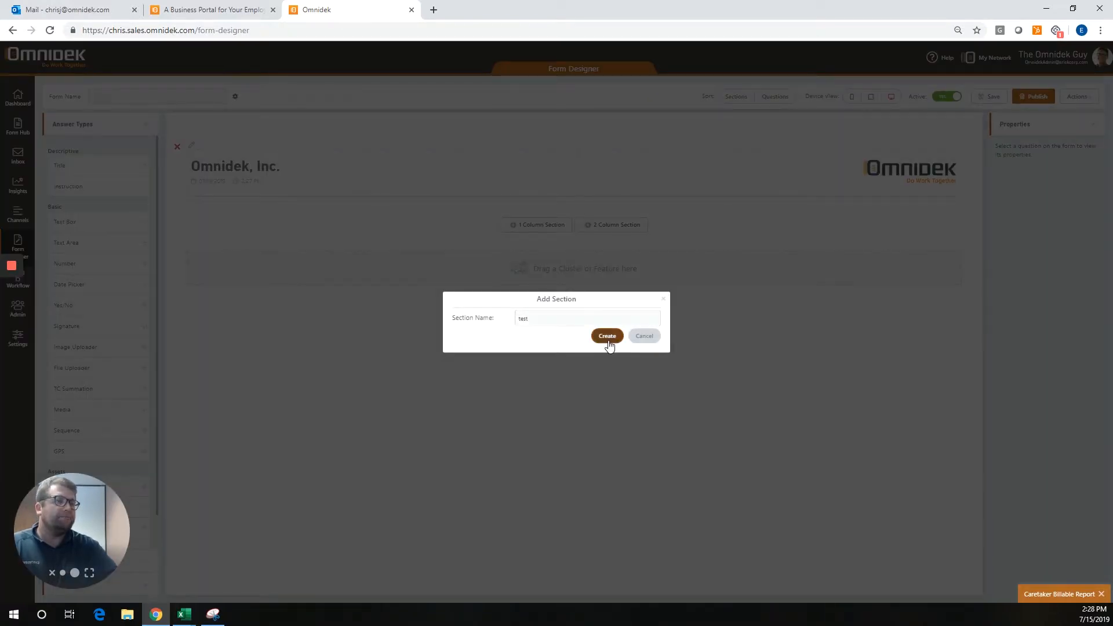
click(607, 337)
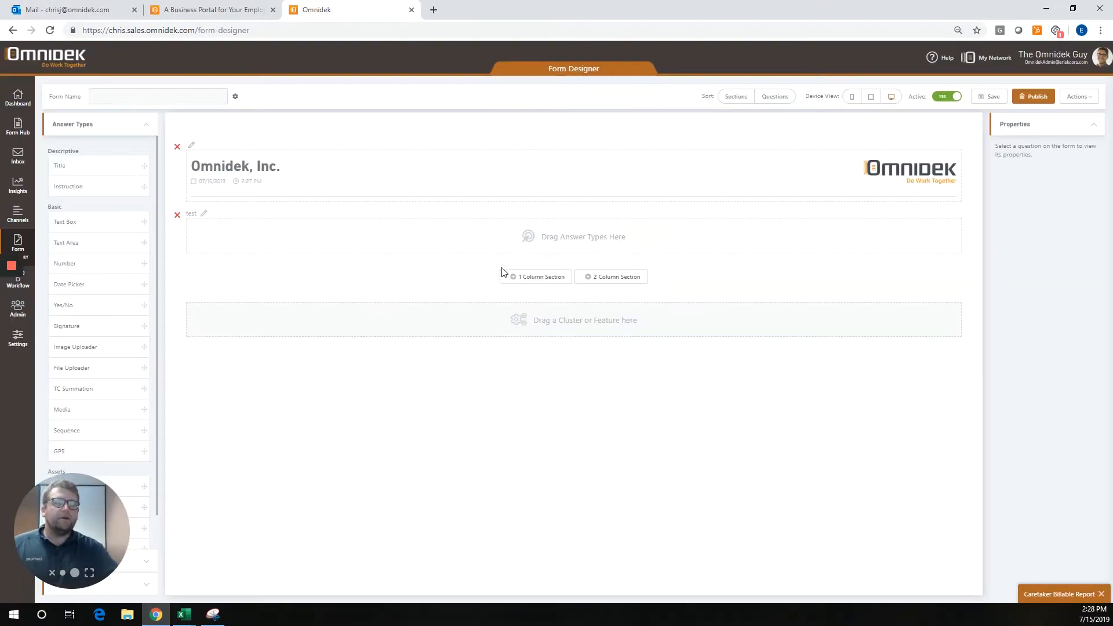
Add an Asset List question with asset type JCM_MASTER__JOB and display fields Job and Description to the test section, and delete the question again
scroll(88, 335, down, 1)
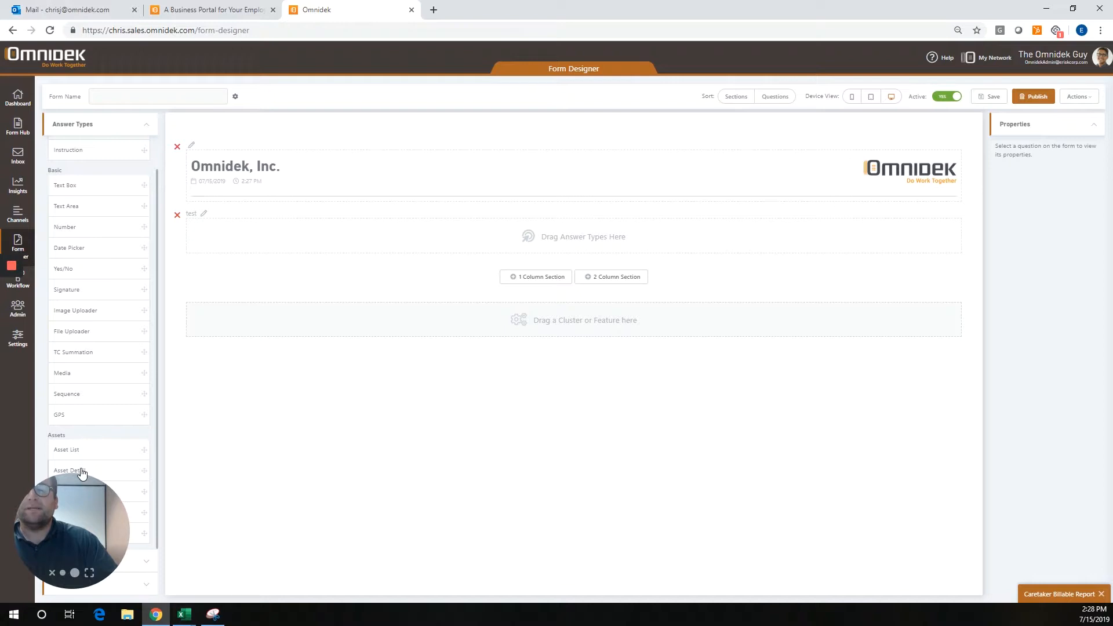
drag(86, 456, 313, 242)
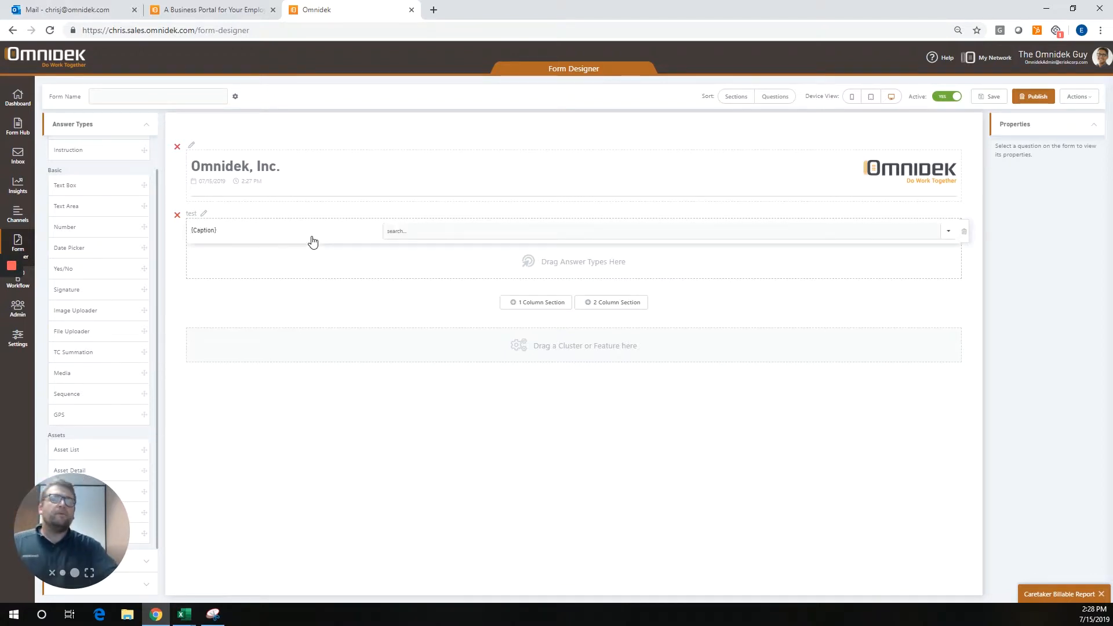
click(313, 241)
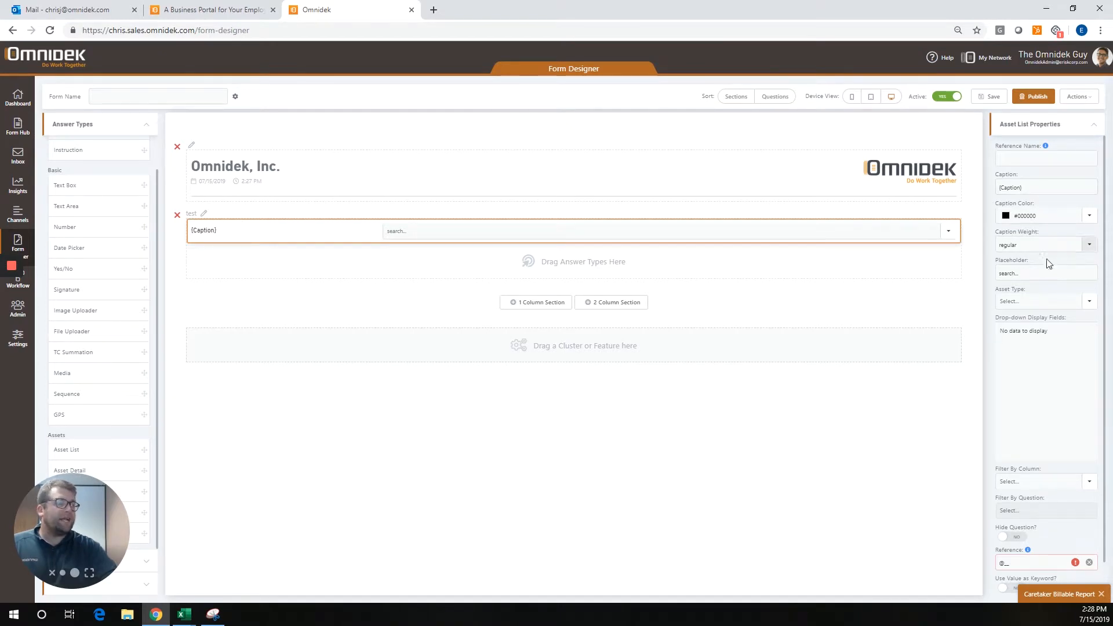
click(1089, 302)
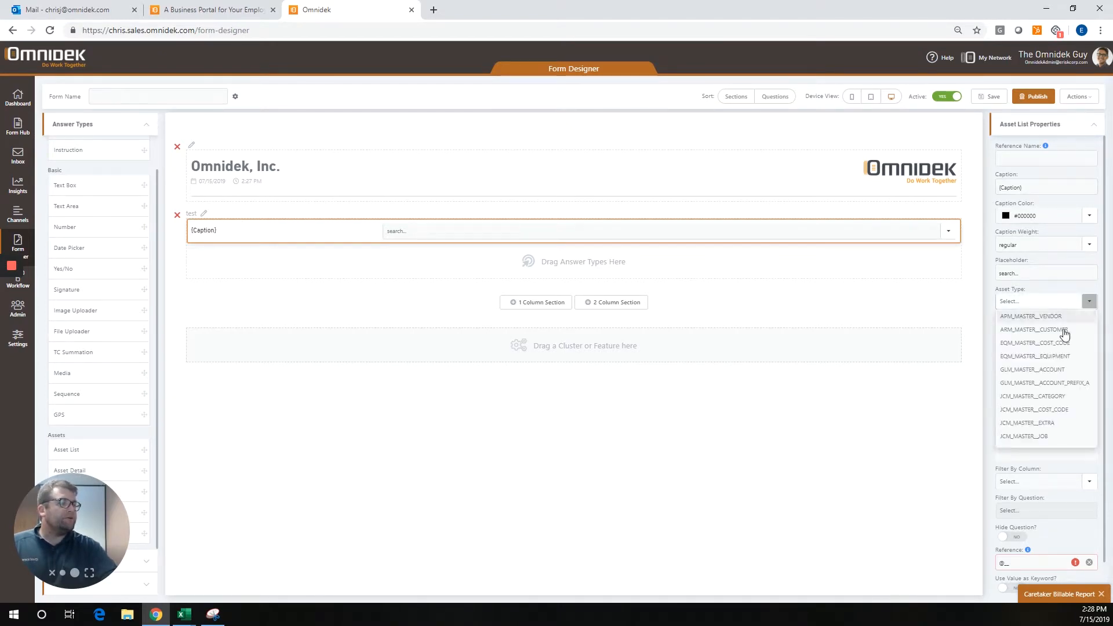
click(1043, 436)
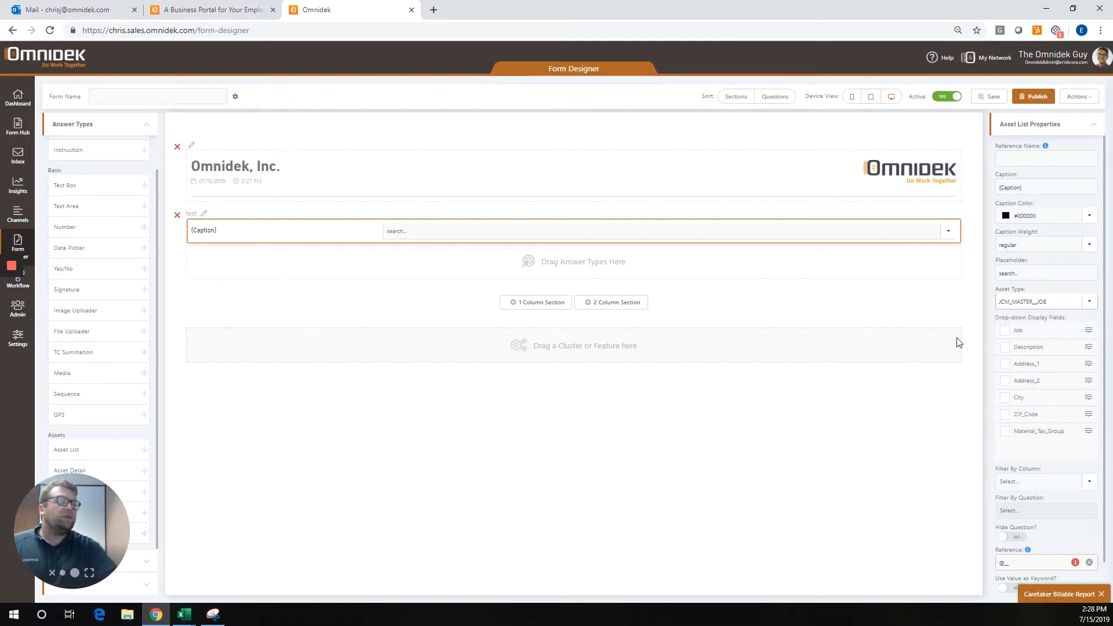
click(1004, 330)
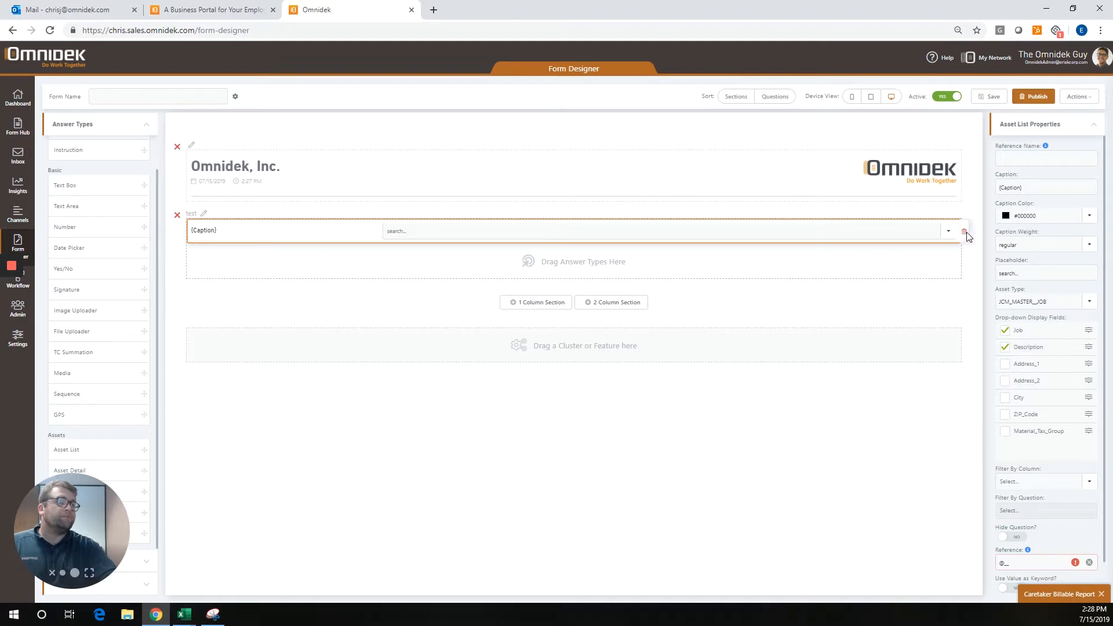
click(965, 233)
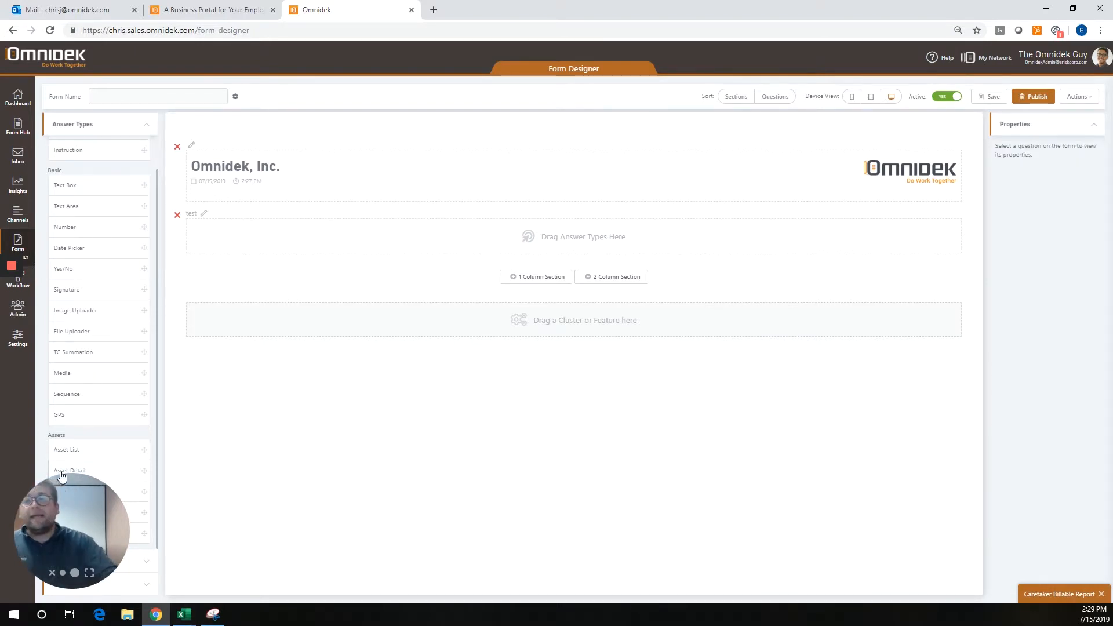
Add an Asset Detail question to the test section and set its asset type to NewCustomers
drag(61, 475, 484, 241)
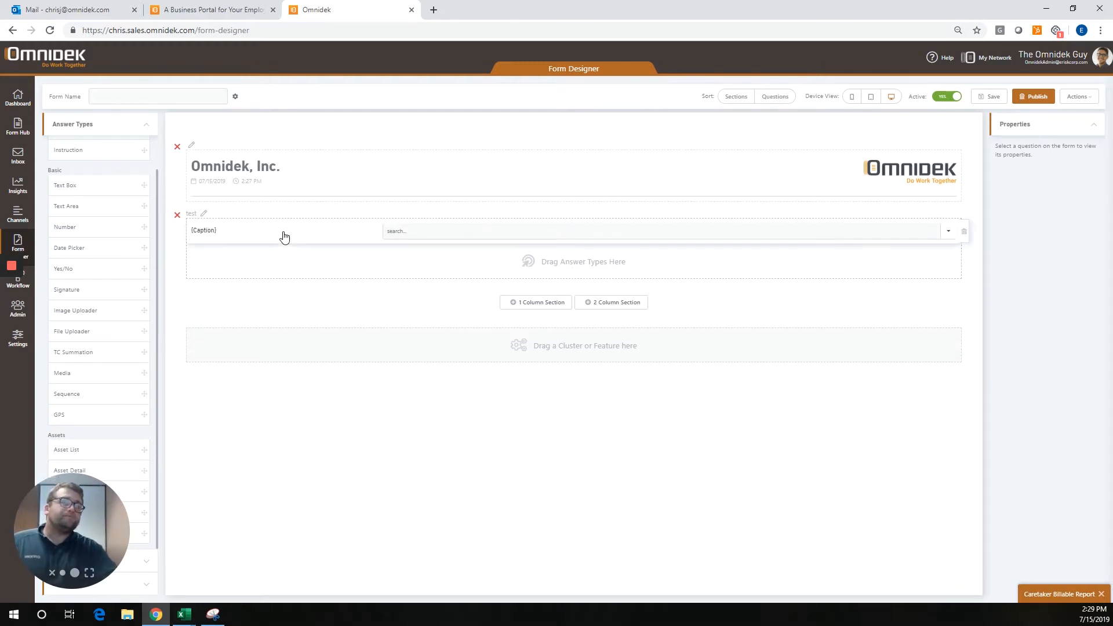
click(281, 240)
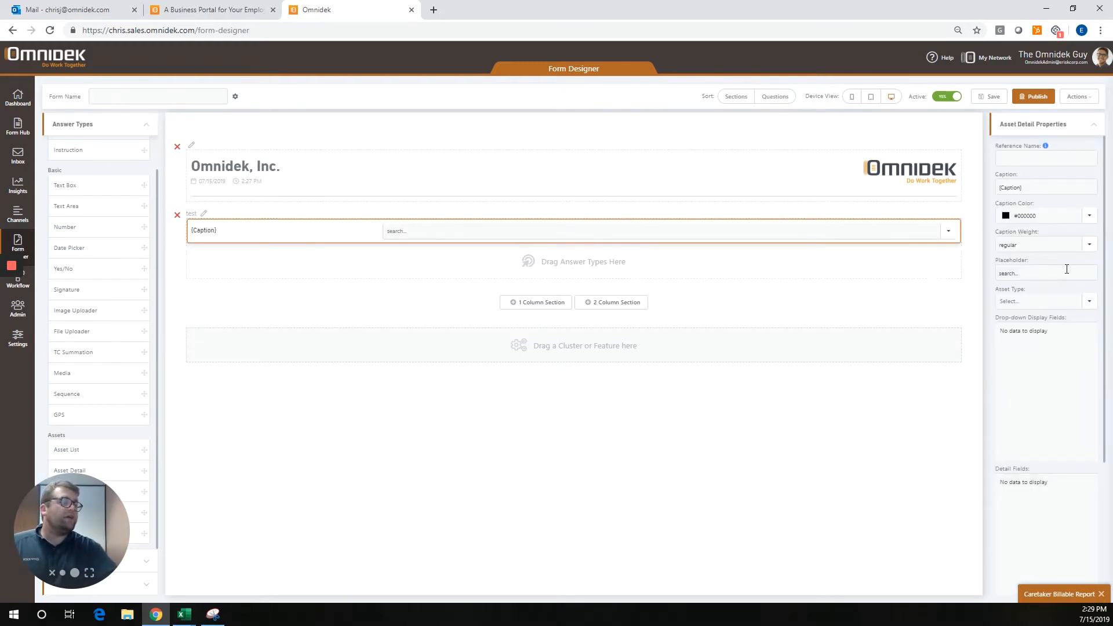
click(1052, 303)
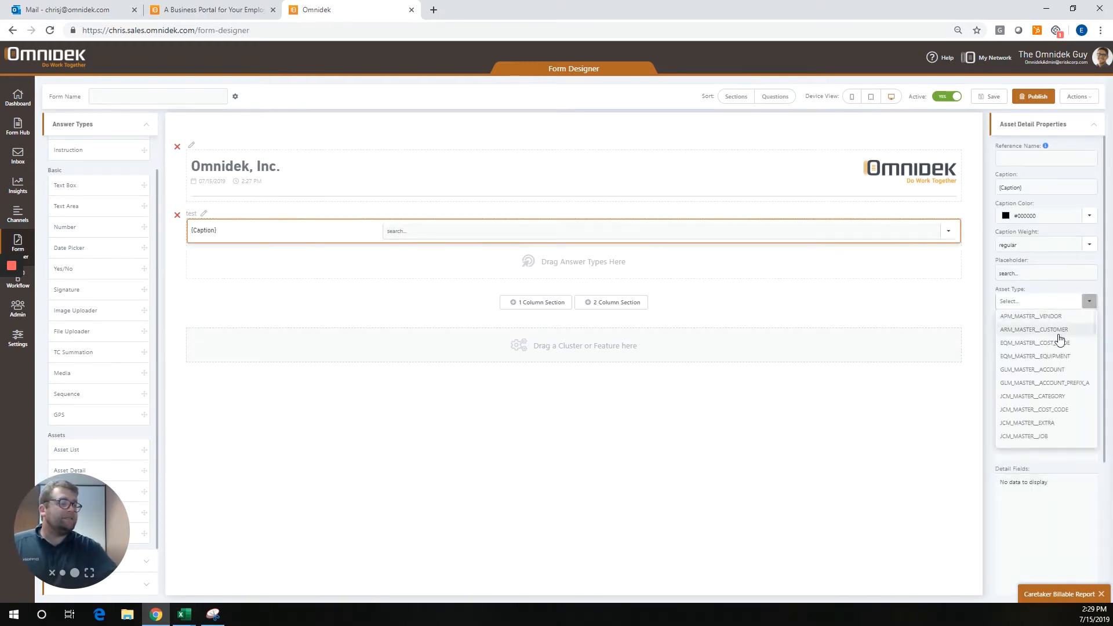
scroll(1064, 378, down, 10)
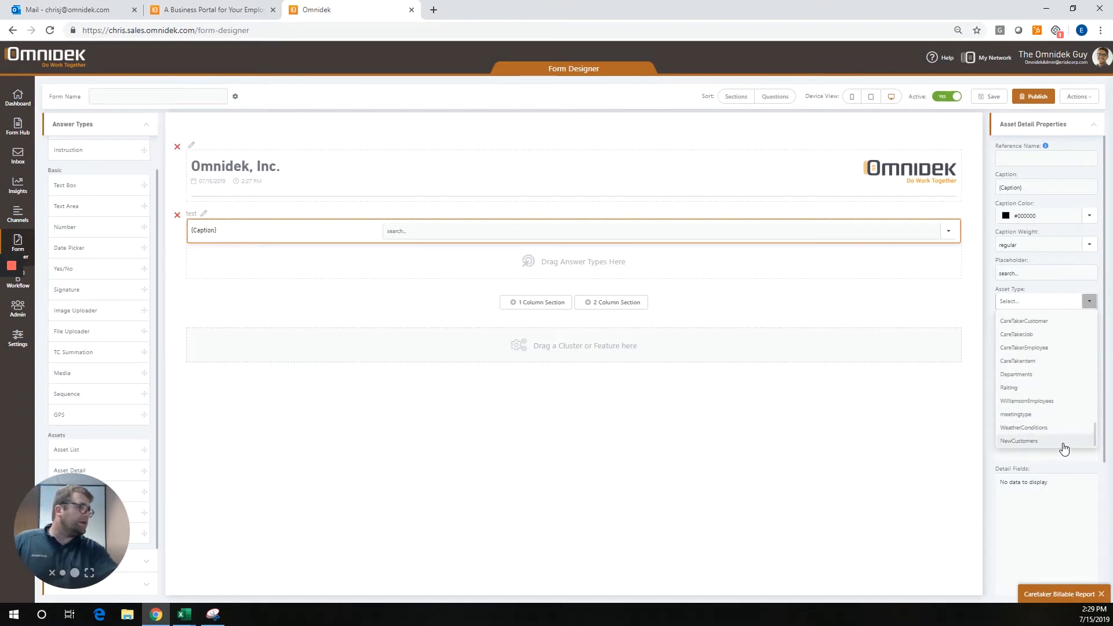
click(1066, 442)
Enable Customer and Name as the Asset Detail question's drop-down display fields
click(1004, 331)
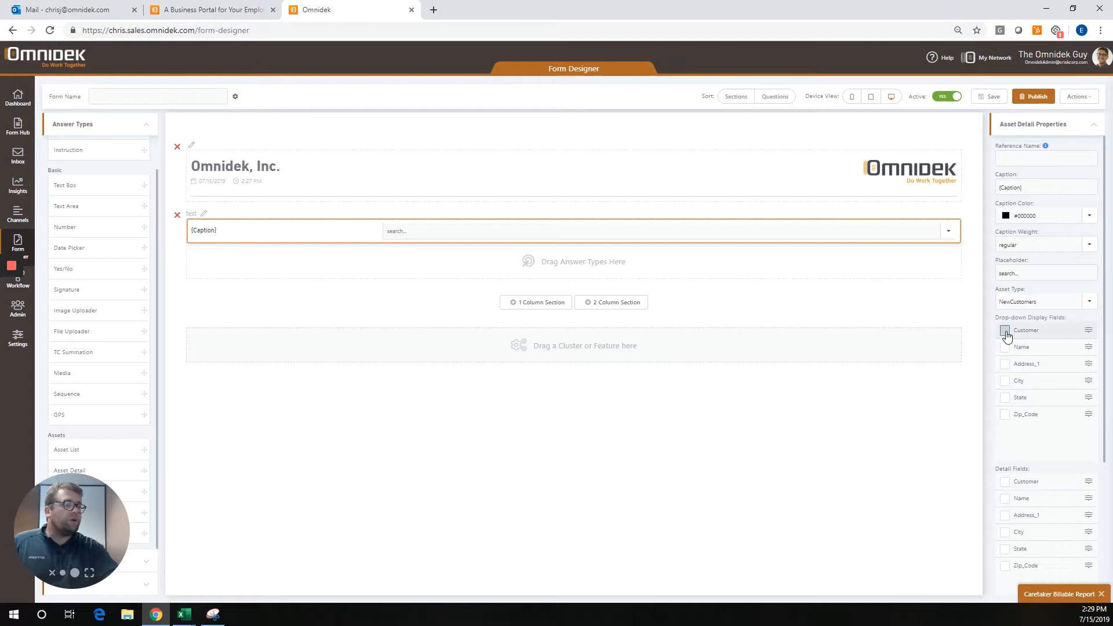
click(1005, 347)
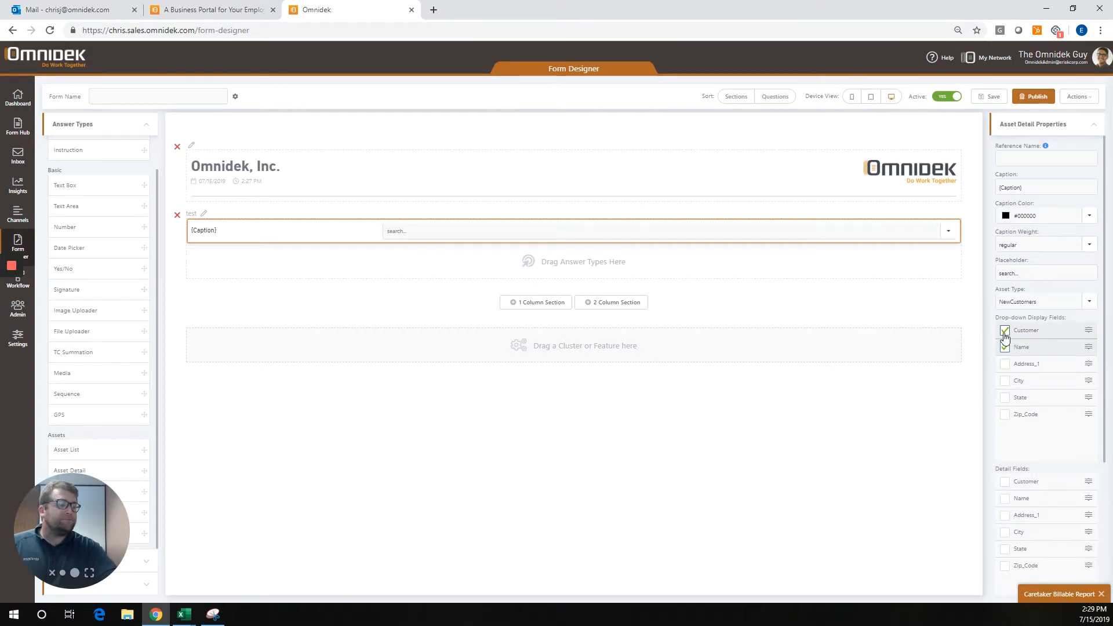
scroll(1034, 468, down, 3)
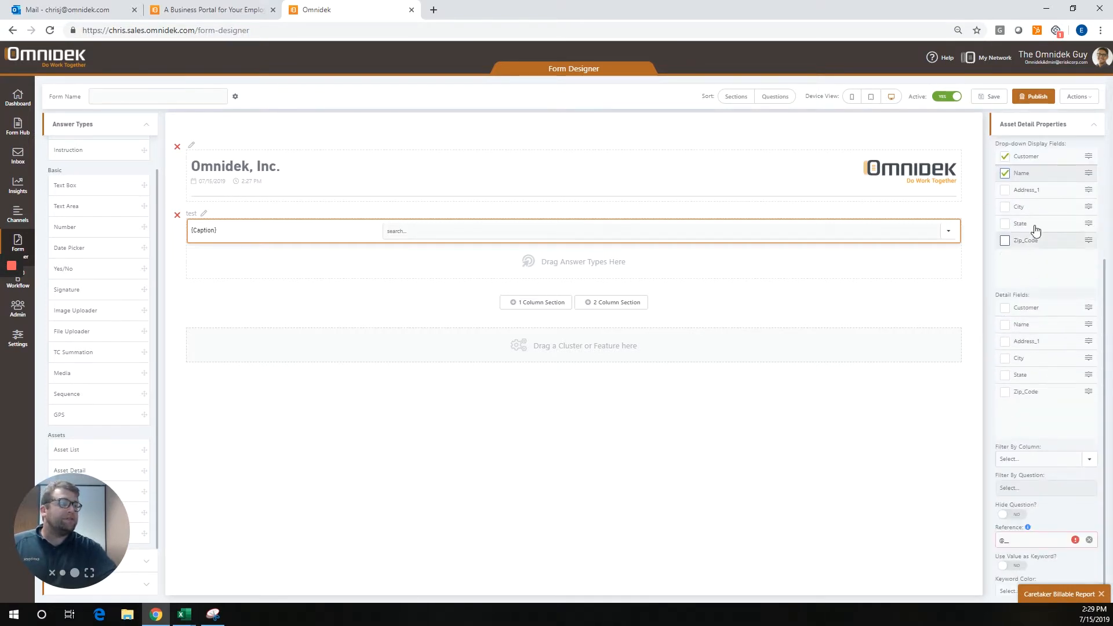
scroll(1052, 250, up, 2)
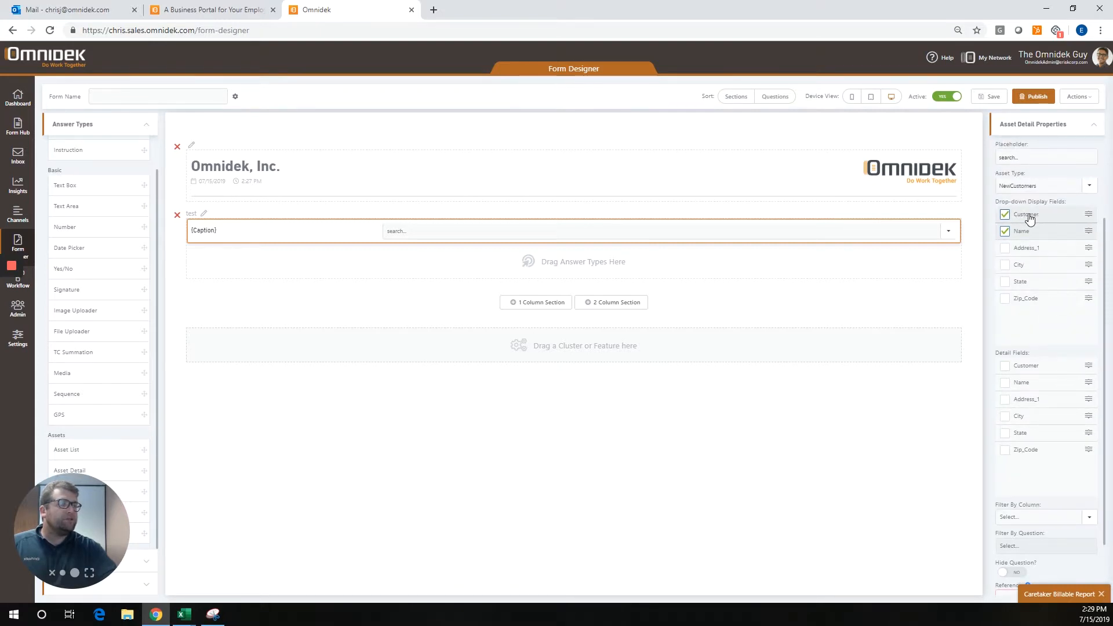
Enable Customer, Name, Address_1, City, State and Zip_Code as the Asset Detail question's detail fields
click(1005, 366)
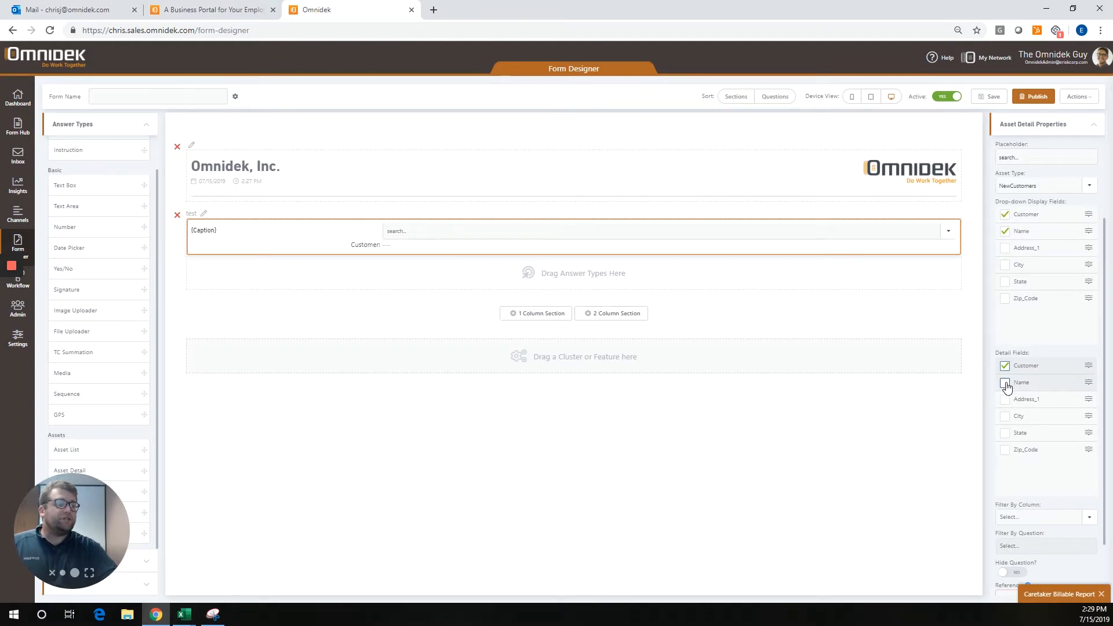
click(1005, 383)
click(1004, 399)
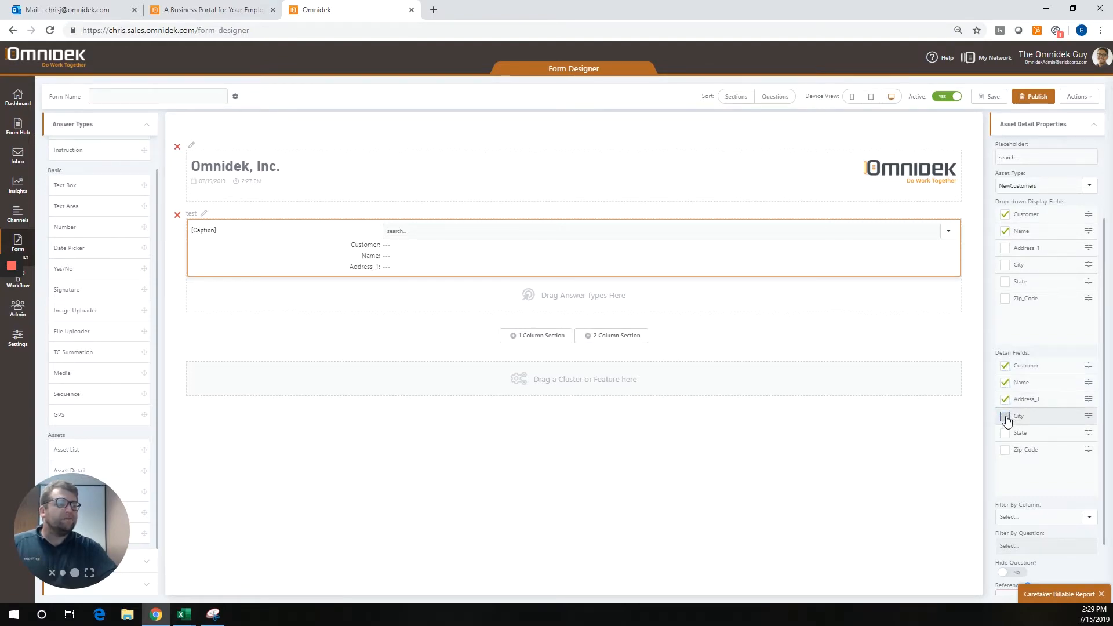
click(1005, 416)
click(1005, 433)
click(1005, 450)
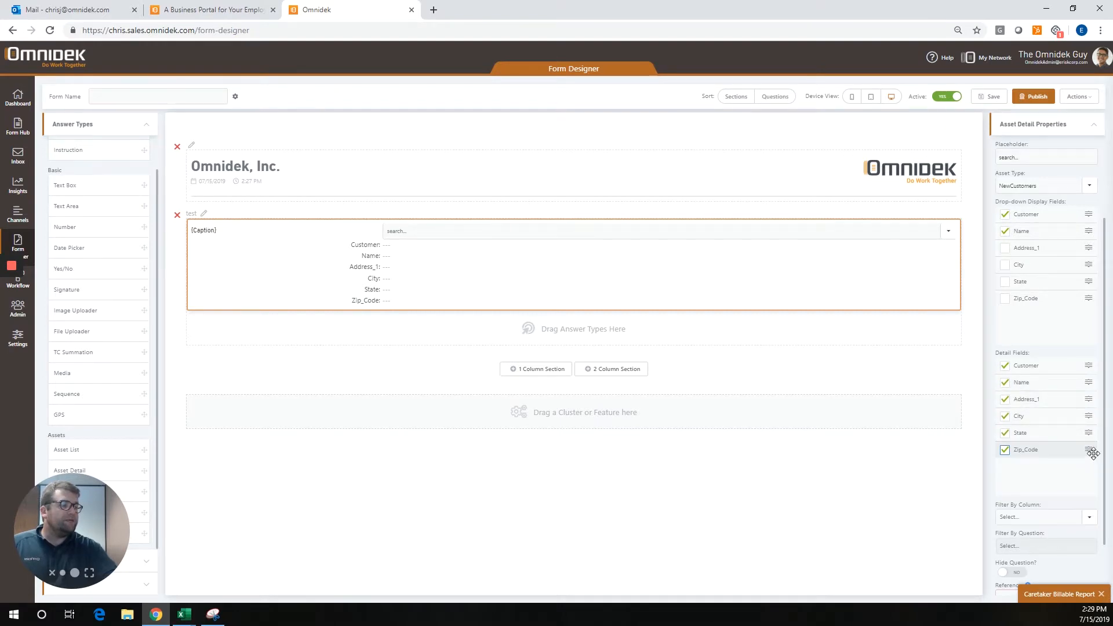
mouse_move(1092, 454)
mouse_down()
mouse_move(1087, 423)
mouse_move(1089, 451)
mouse_up()
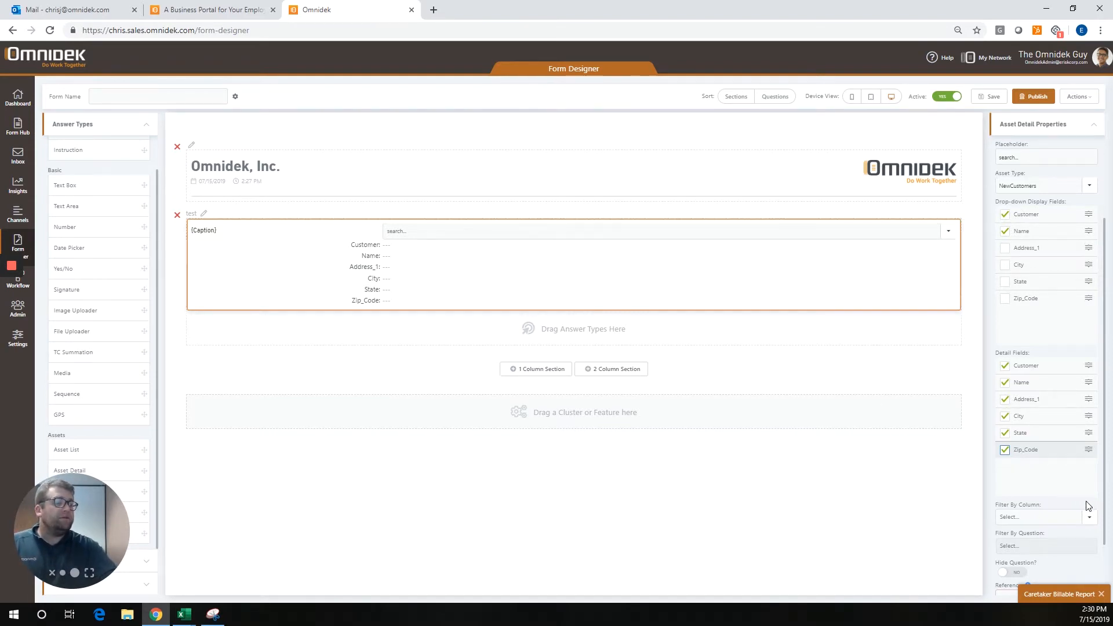
Open the Filter By Column choices of the Asset Detail question, and delete the question from the test section
scroll(1086, 506, down, 1)
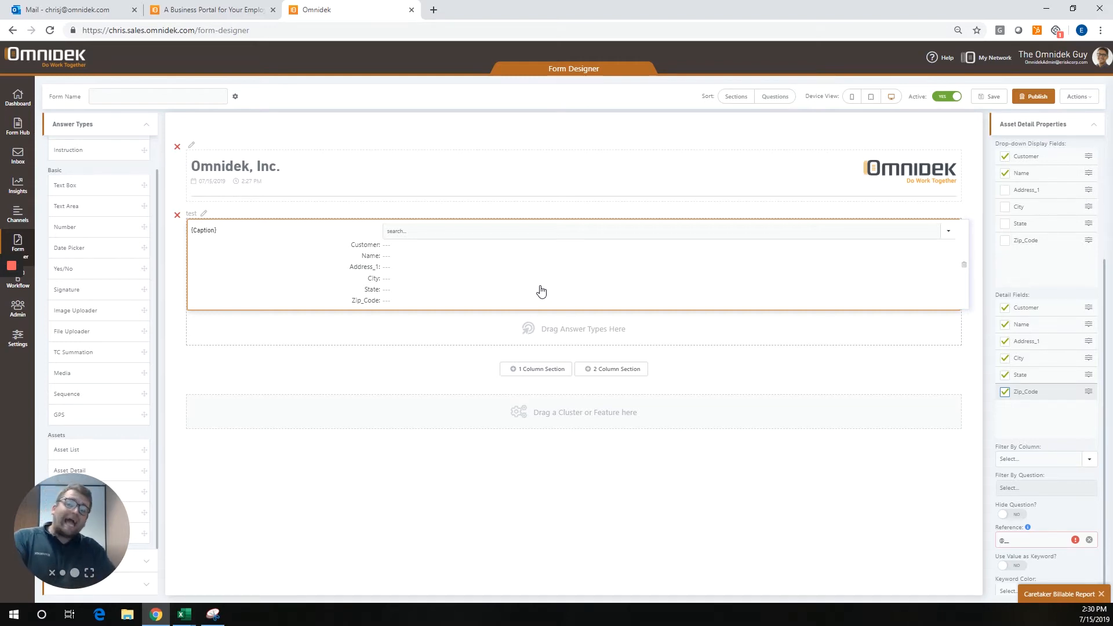
click(1089, 462)
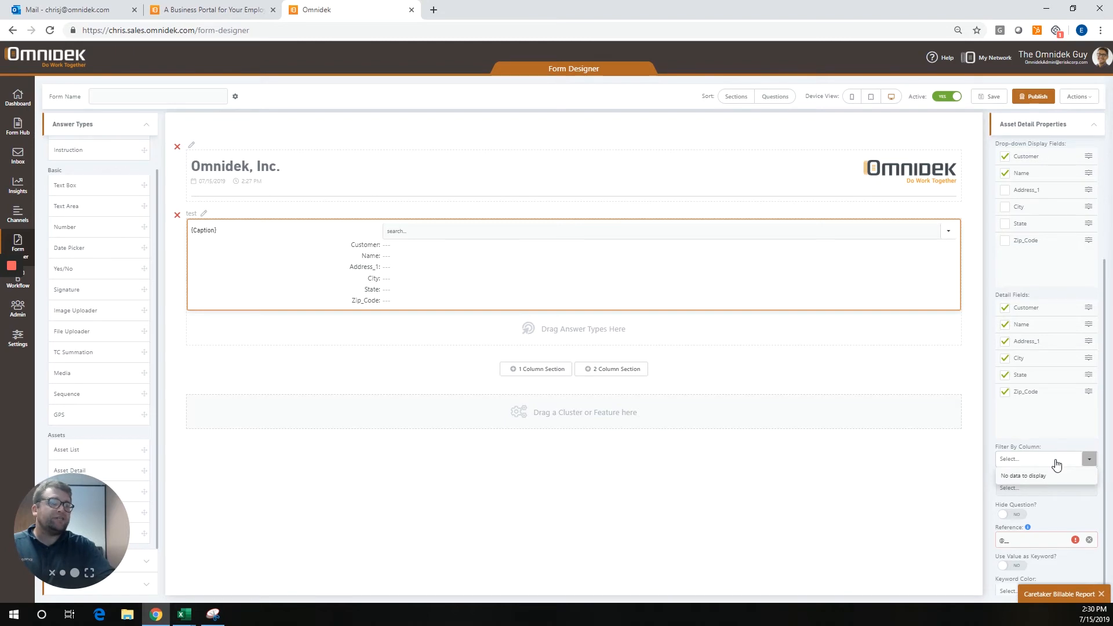
click(963, 268)
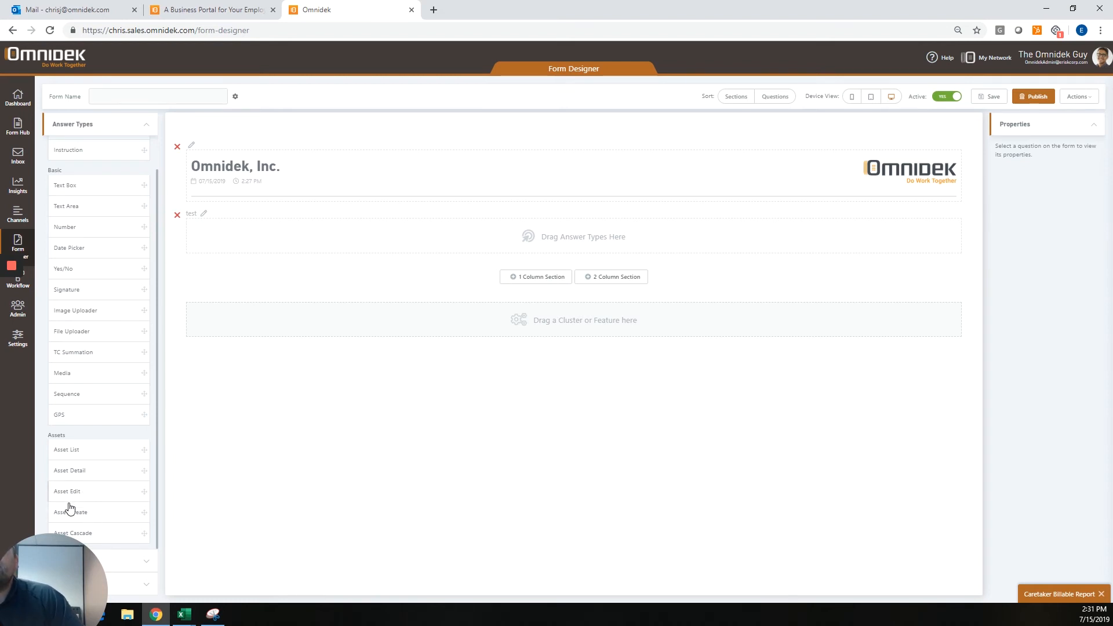
Add an Asset Edit question to the test section with asset type JCM_MASTER__JOB and drop-down display fields Job and Description
drag(84, 493, 571, 245)
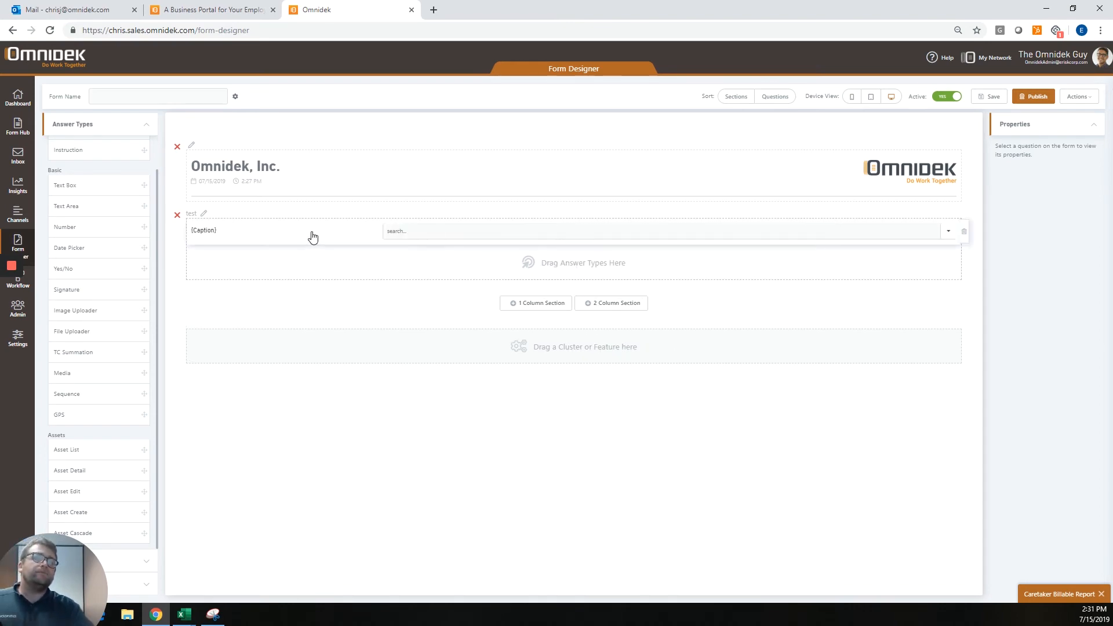
click(348, 237)
click(1039, 304)
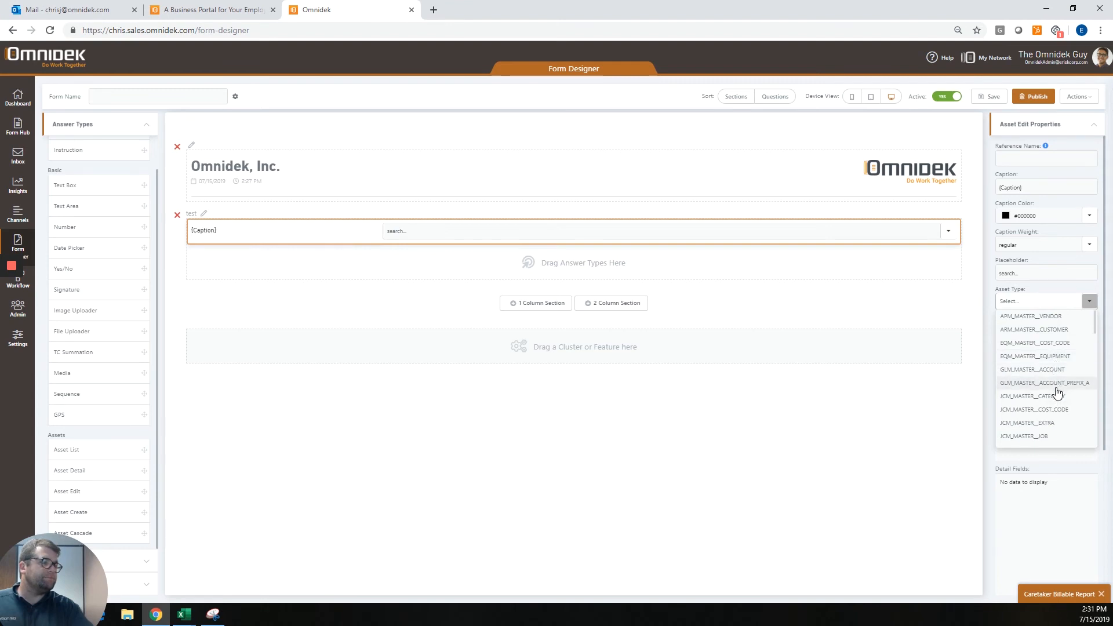
click(1049, 436)
click(1014, 350)
click(1006, 331)
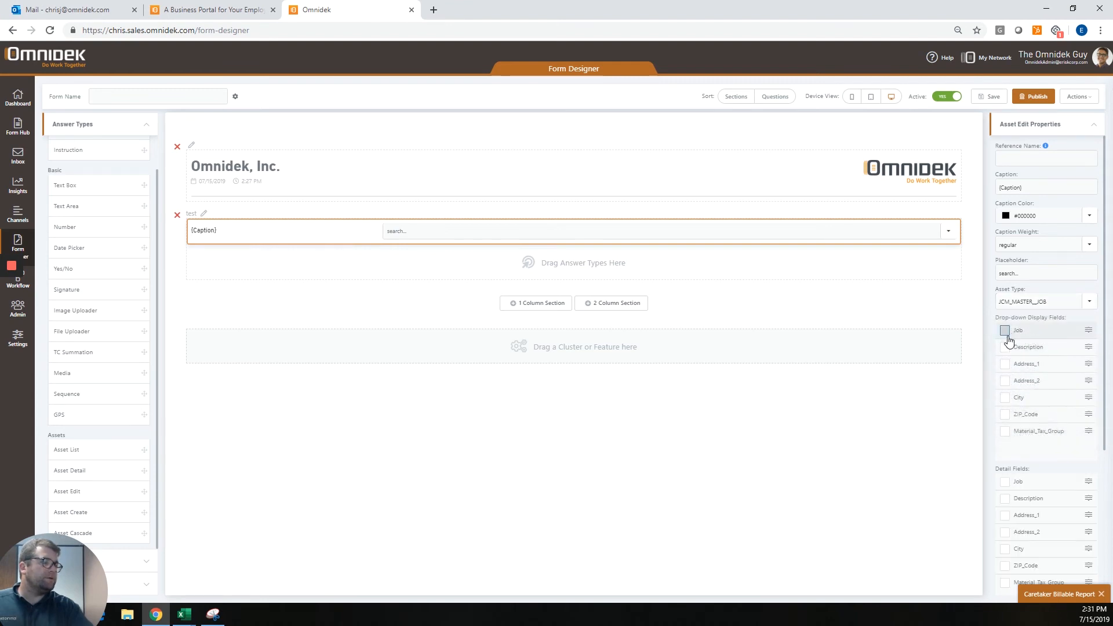
Enable Job, Description, Address_1 and Address_2 as the Asset Edit question's detail fields
scroll(1007, 371, down, 2)
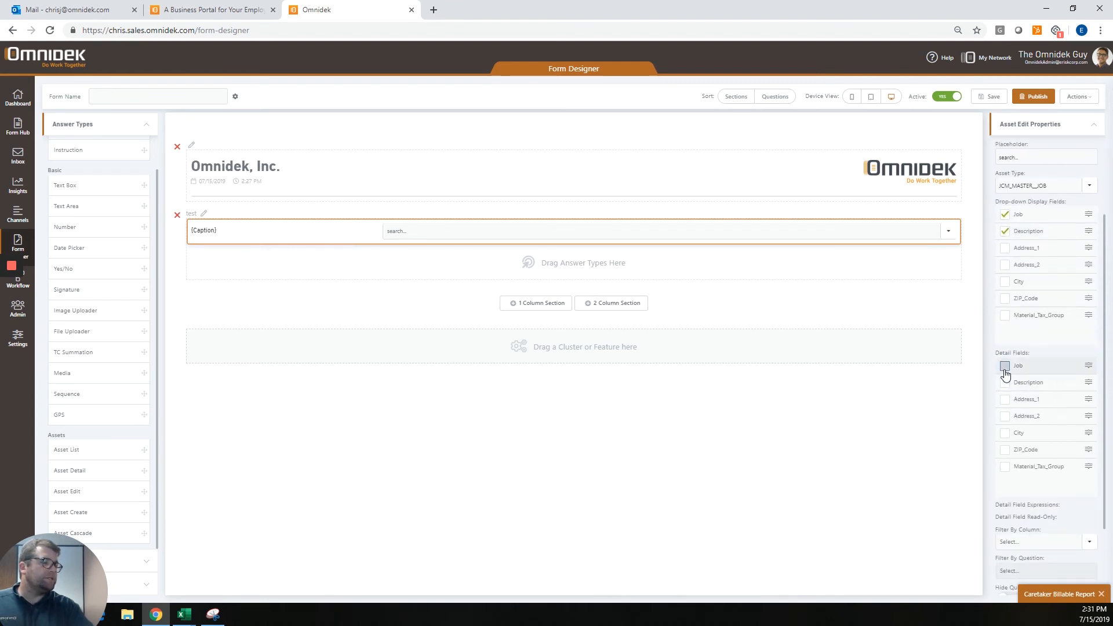
click(1004, 365)
click(1004, 382)
click(1004, 399)
click(1005, 417)
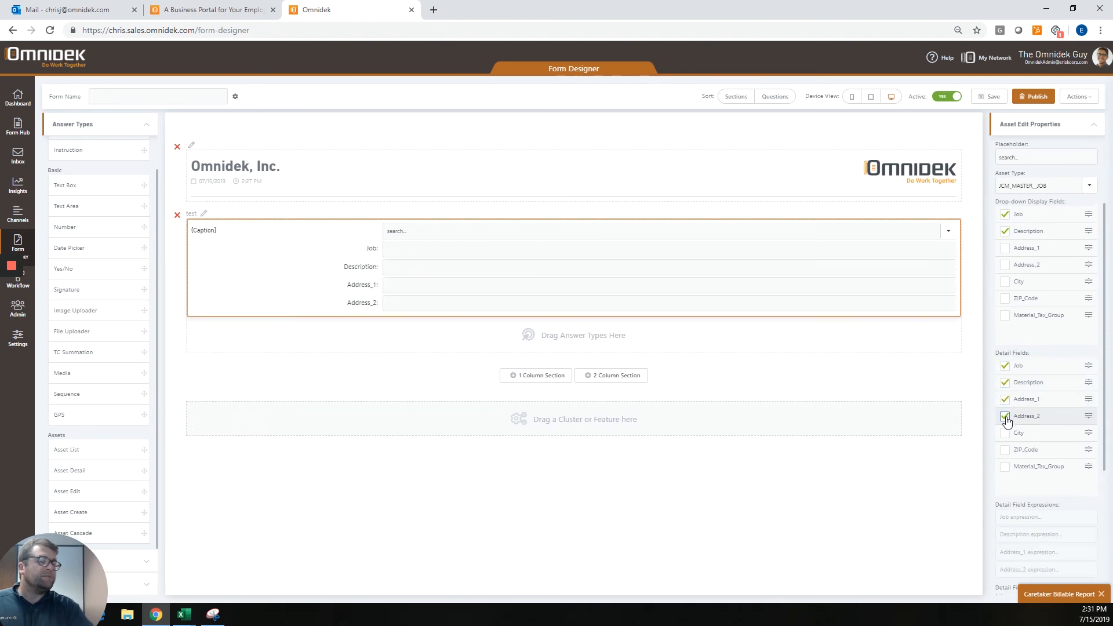